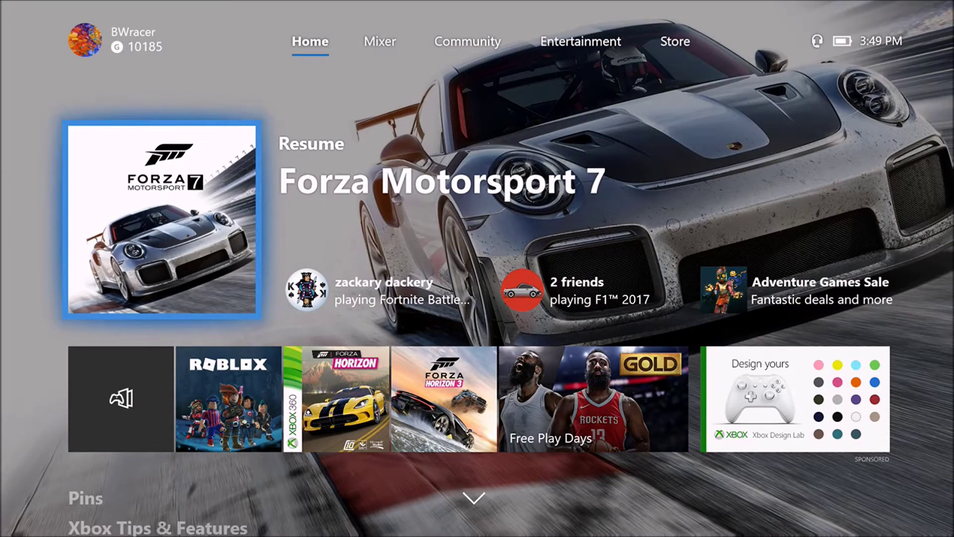
Step: Move focus across the friend activity tiles and games row, then back onto Forza Motorsport 7
key("Right")
key("Right")
key("Left")
key("Left")
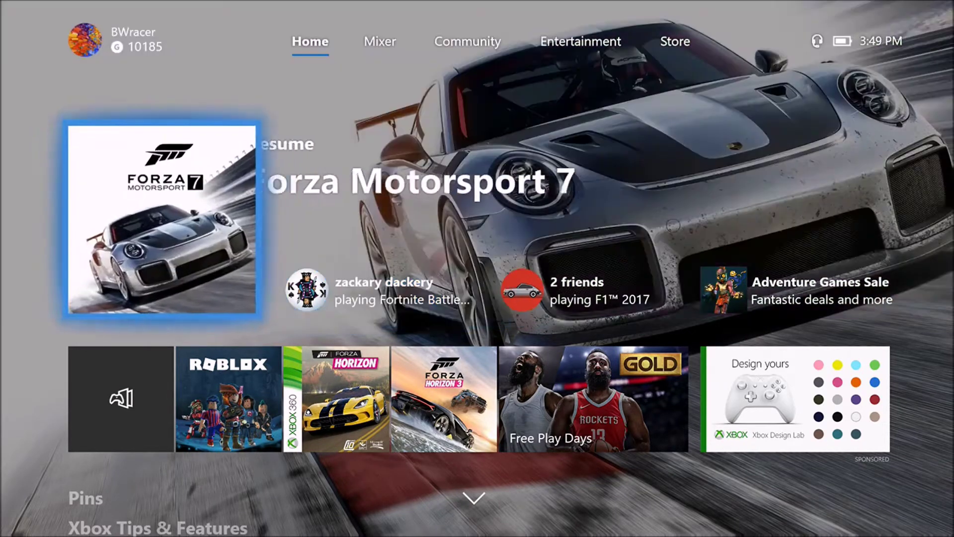
key("Down")
key("Up")
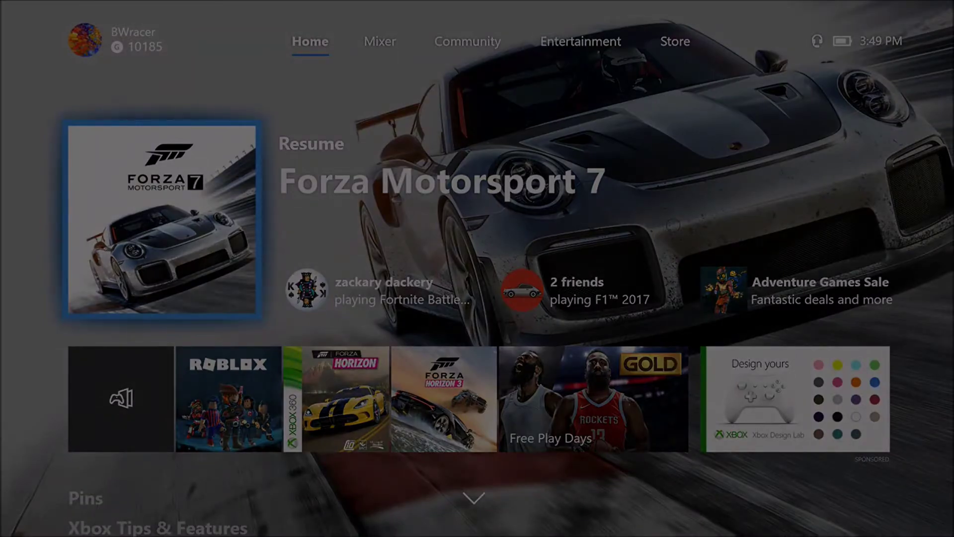
Step: Move focus among the Home tab, profile gamertag, Forza Motorsport 7 and the My games & apps tile
key("Up")
key("Left")
key("Right")
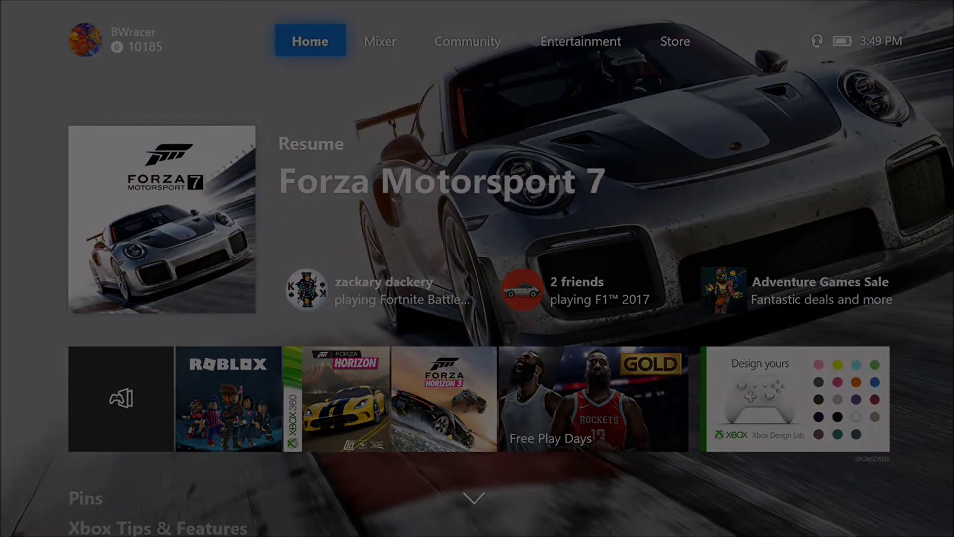
key("Left")
key("Down")
key("Down")
key("Up")
key("Right")
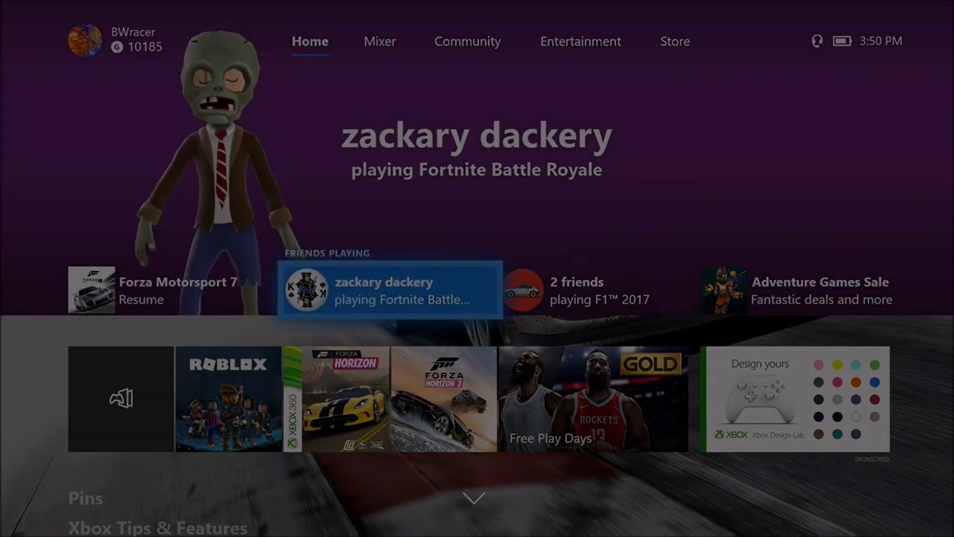
key("Left")
key("Down")
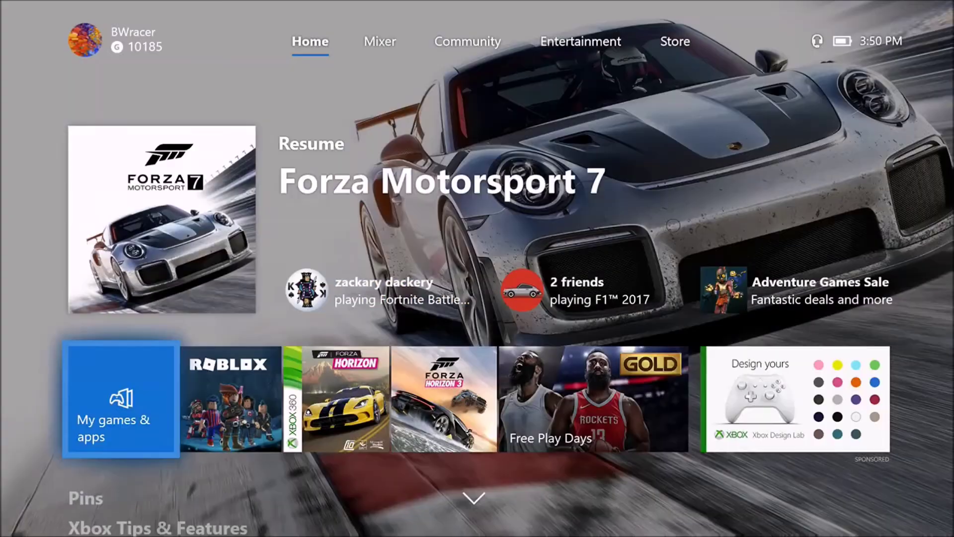
Step: Dip down to the Pins row, then alternate focus between Forza Motorsport 7 and the friend's tile
key("Down")
key("Up")
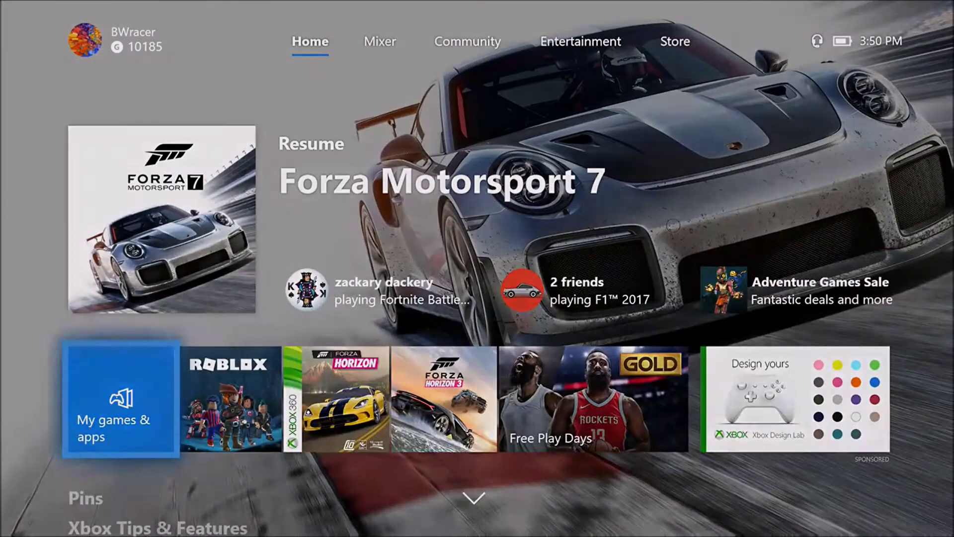
key("Up")
key("Down")
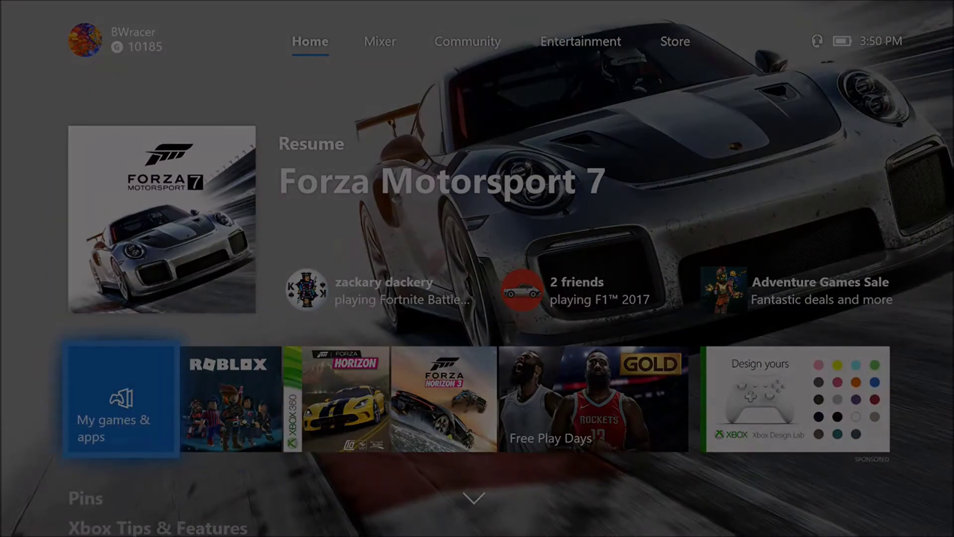
key("Up")
key("Right")
key("Left")
key("Right")
Step: Bring the Pins page into view and back, then move right onto the Entertainment page
key("Down")
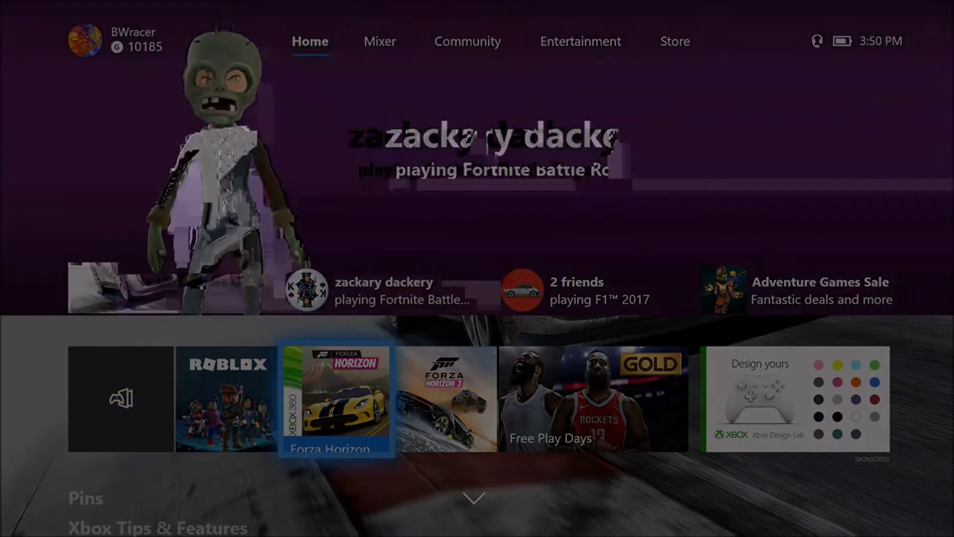
key("Down")
key("Up")
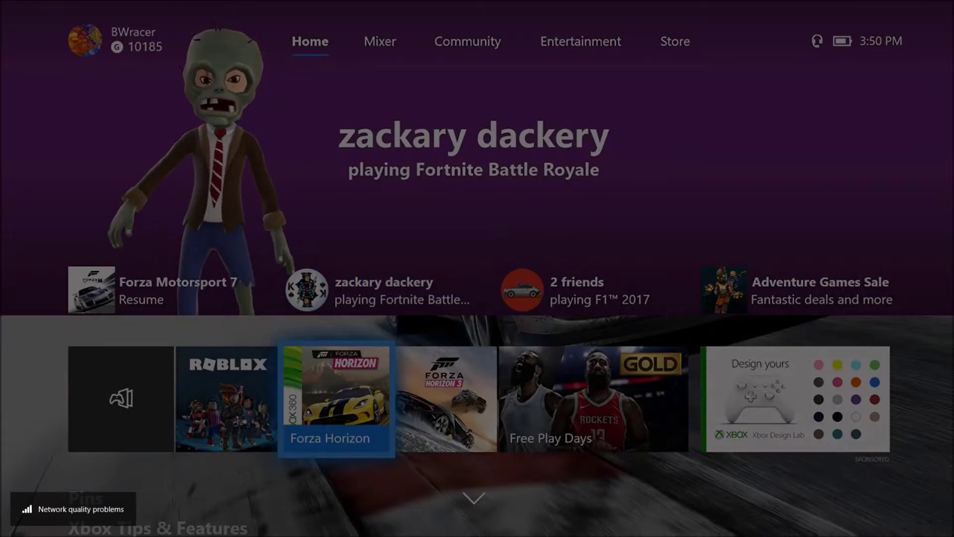
key("Down")
key("Down")
key("Up")
key("Up")
key("Right")
key("Right")
key("Right")
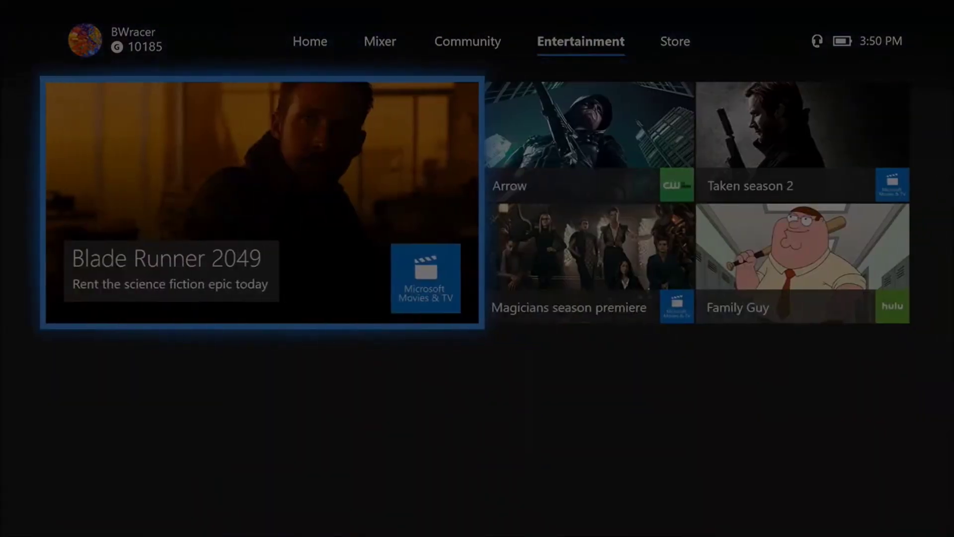
Step: Browse back to Home, move down the Pins row past ROBLOX to Skype, then return to the Home row
key("Left")
key("Left")
key("Left")
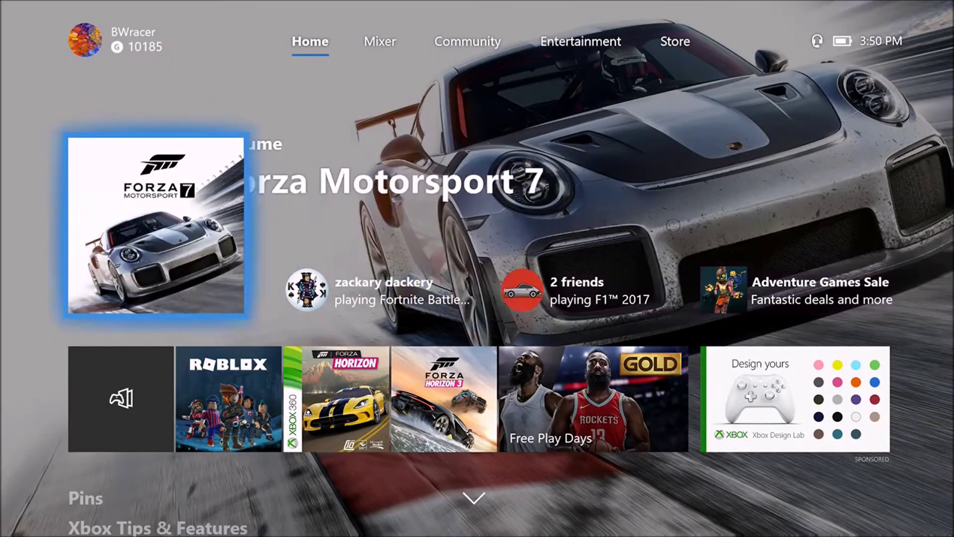
key("Down")
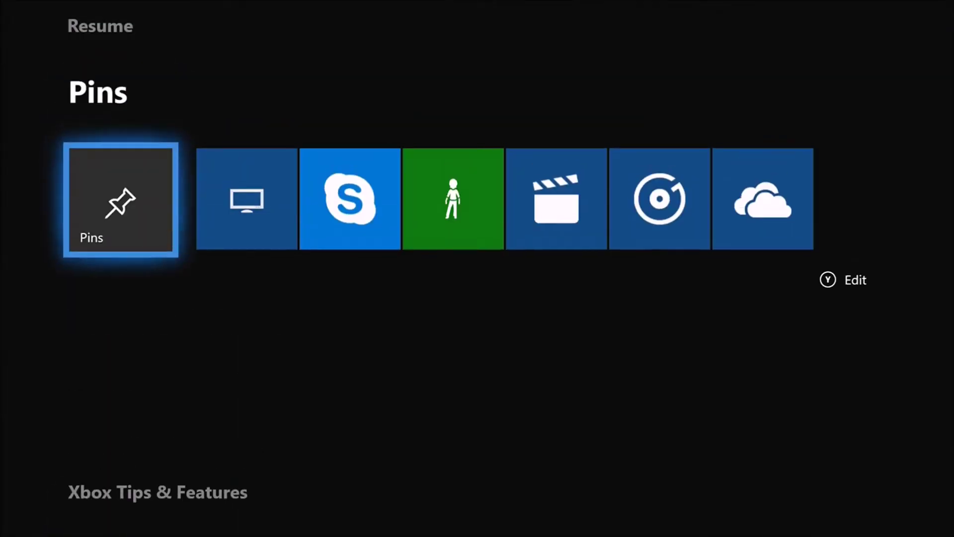
key("Up")
key("Right")
key("Down")
key("Right")
key("Right")
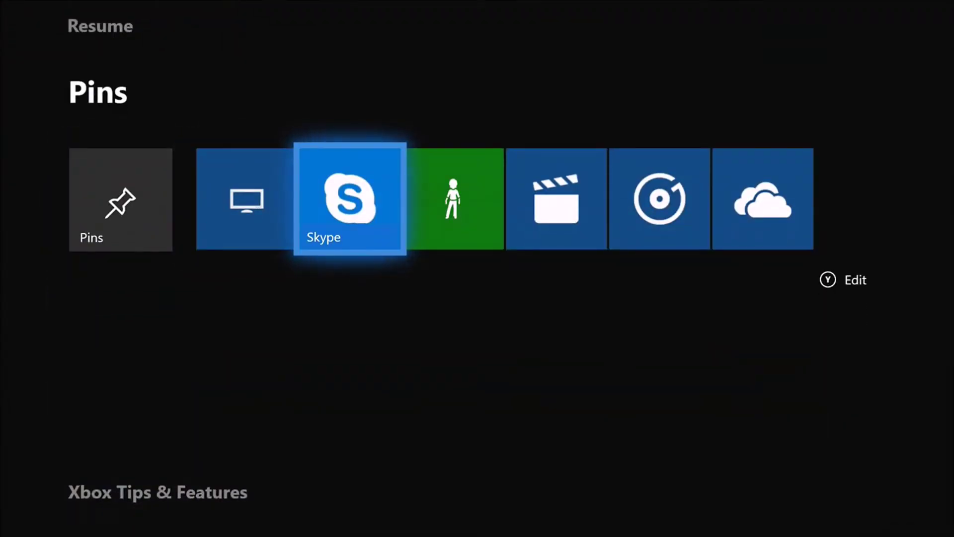
key("Up")
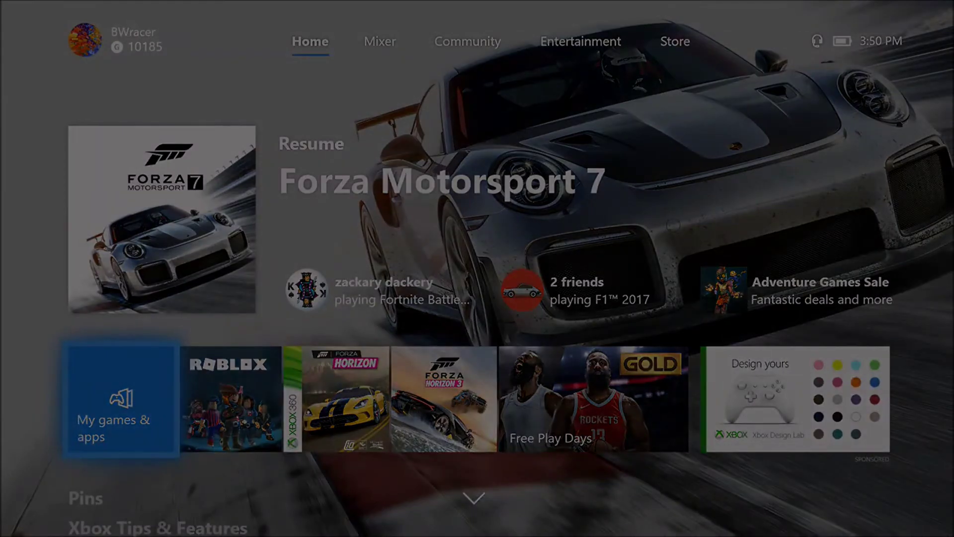
Step: Cycle focus through Forza Motorsport 7, the friend's tile, the games row and the gamertag, ending on Forza
key("Up")
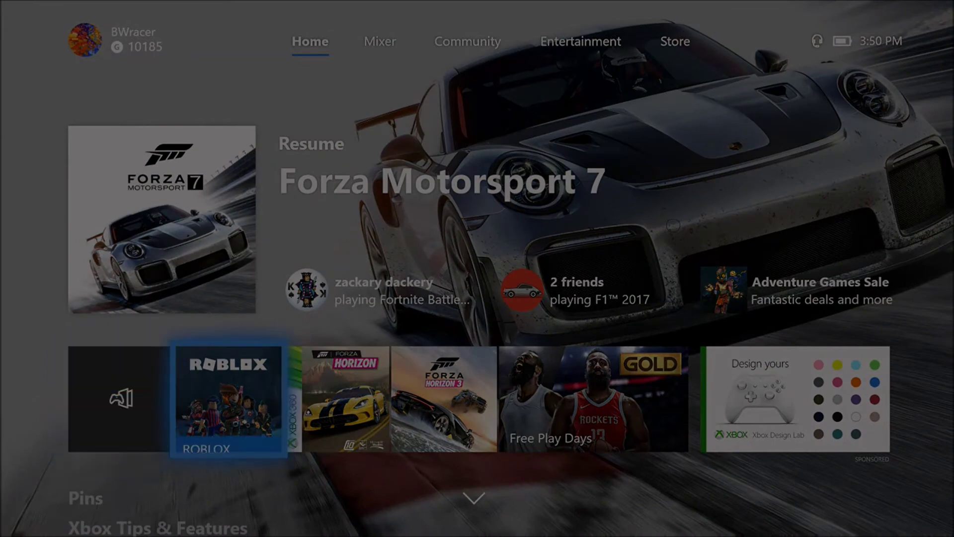
key("Right")
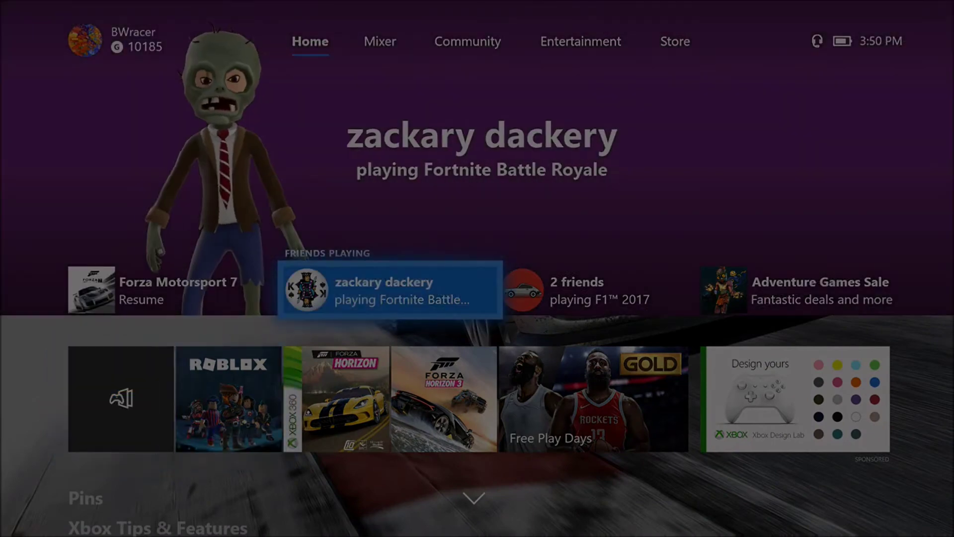
key("Left")
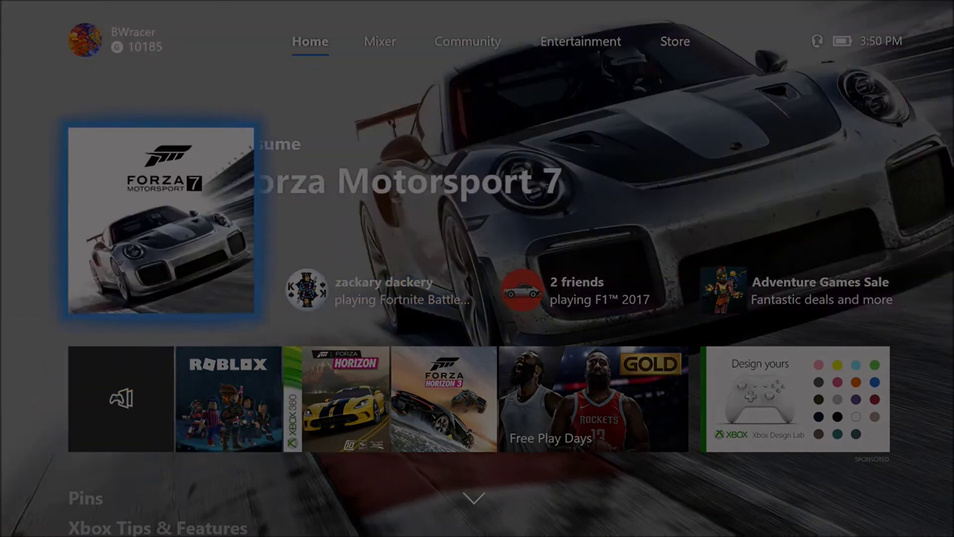
key("Right")
key("Left")
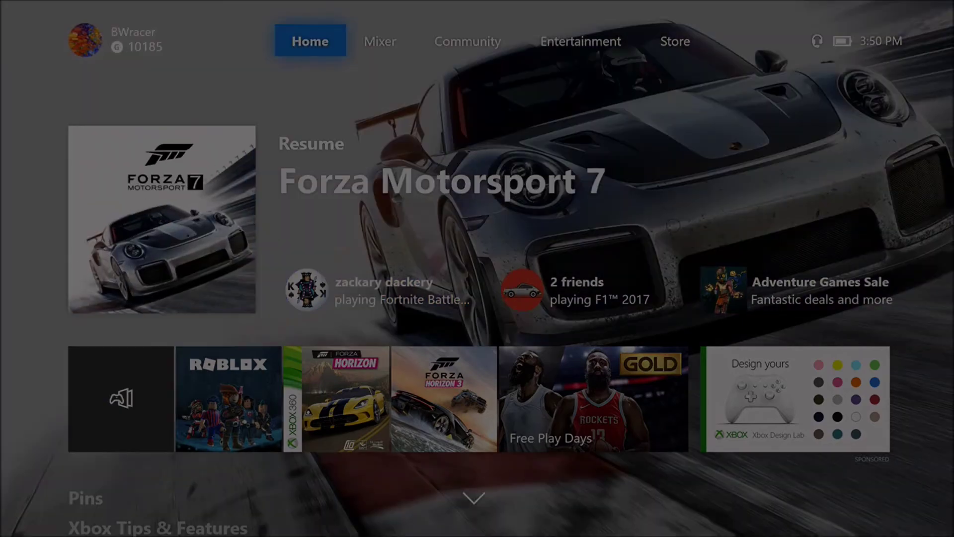
key("Down")
key("Left")
key("Left")
key("Up")
key("Up")
key("Down")
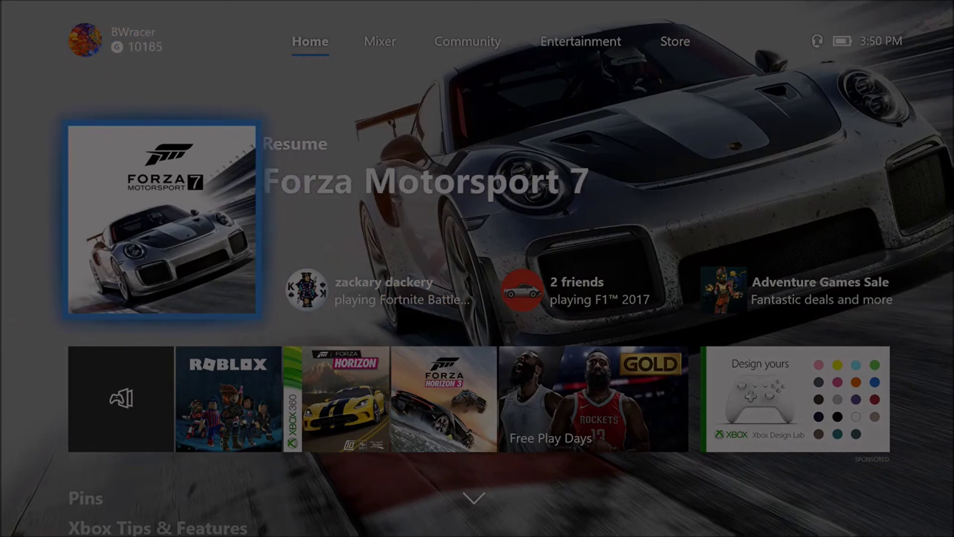